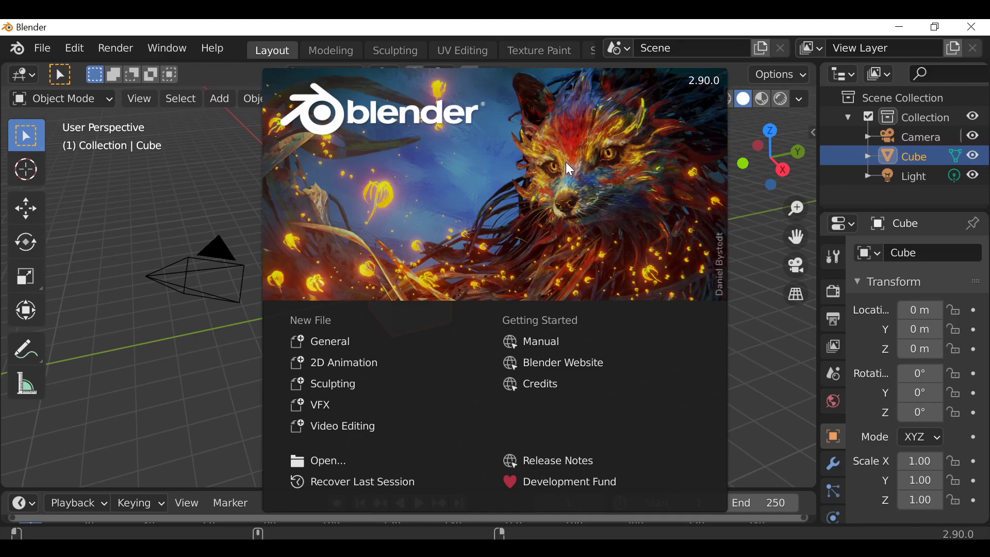
- Dismiss the splash screen and switch to the Scripting workspace
left_click(219, 186)
middle_click_drag(535, 42, 196, 57)
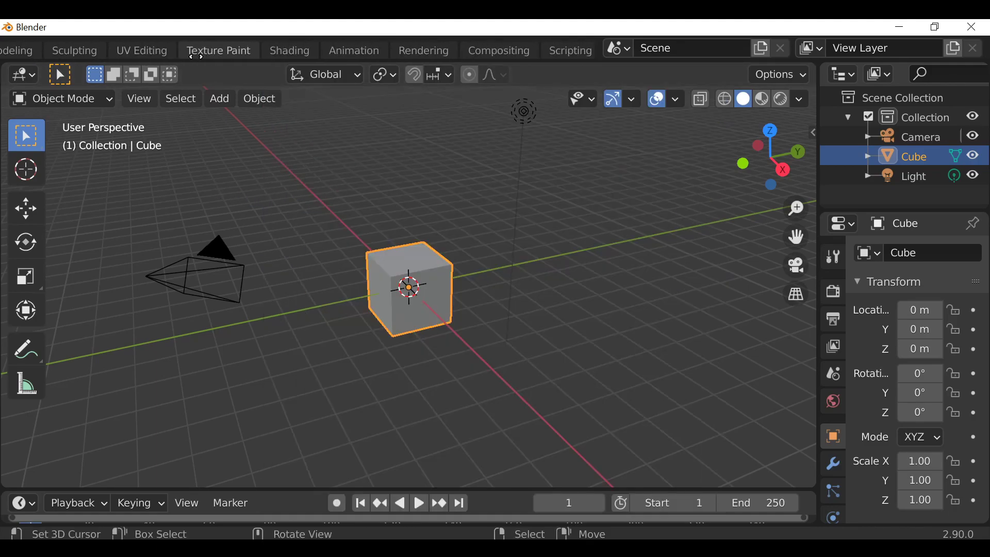
left_click(528, 50)
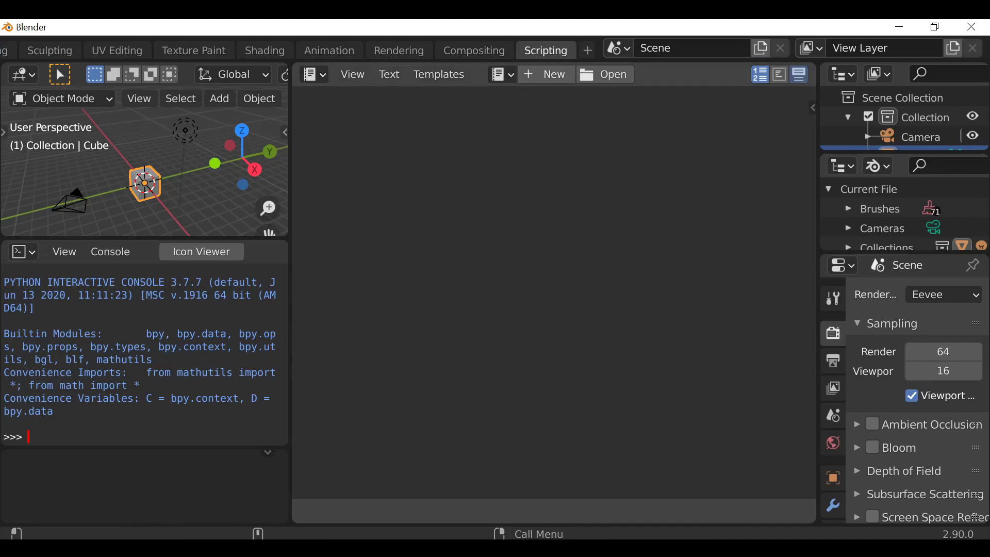
- Shrink the side panels, merge the console into the 3D viewport, and widen the viewport
left_click_drag(819, 248, 976, 248)
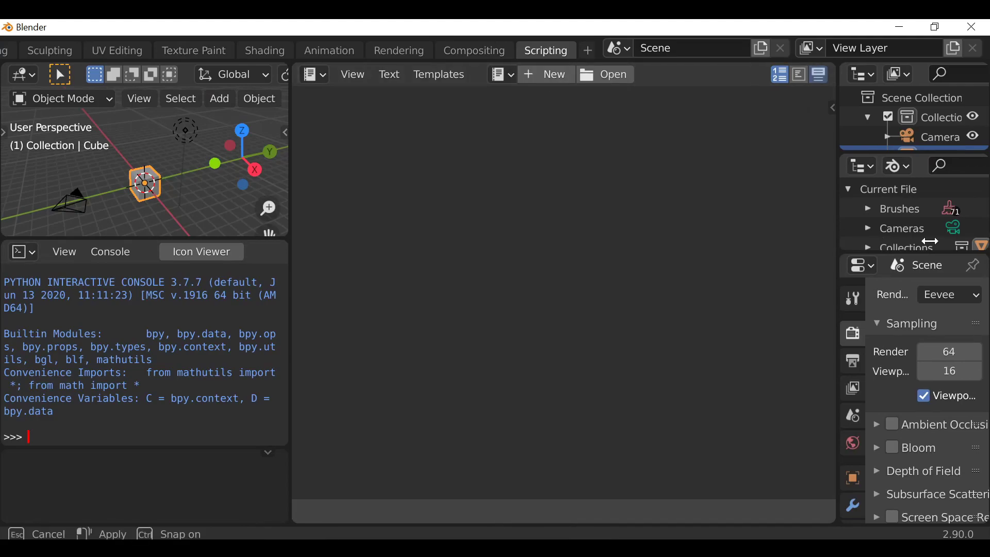
right_click(256, 239)
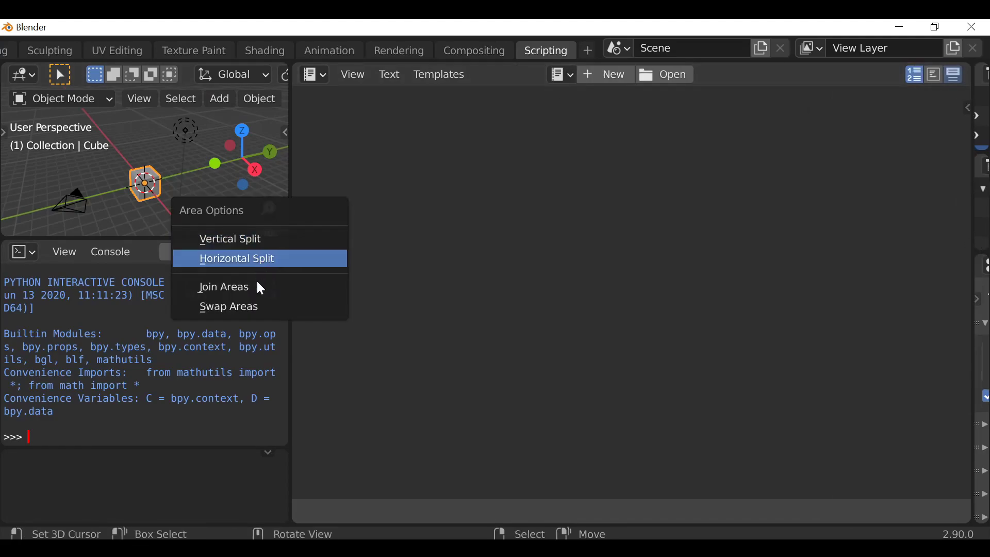
left_click(258, 285)
left_click(235, 361)
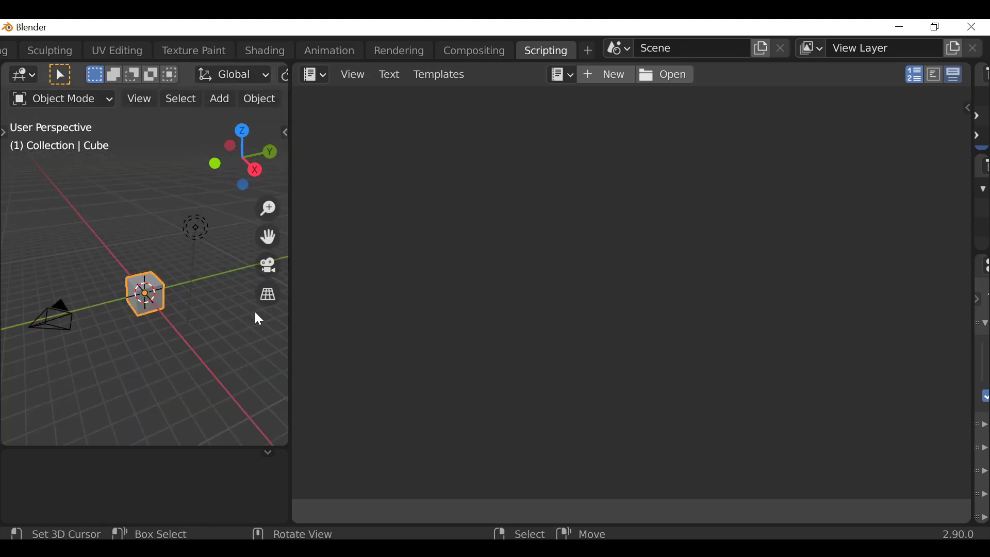
left_click_drag(291, 256, 385, 256)
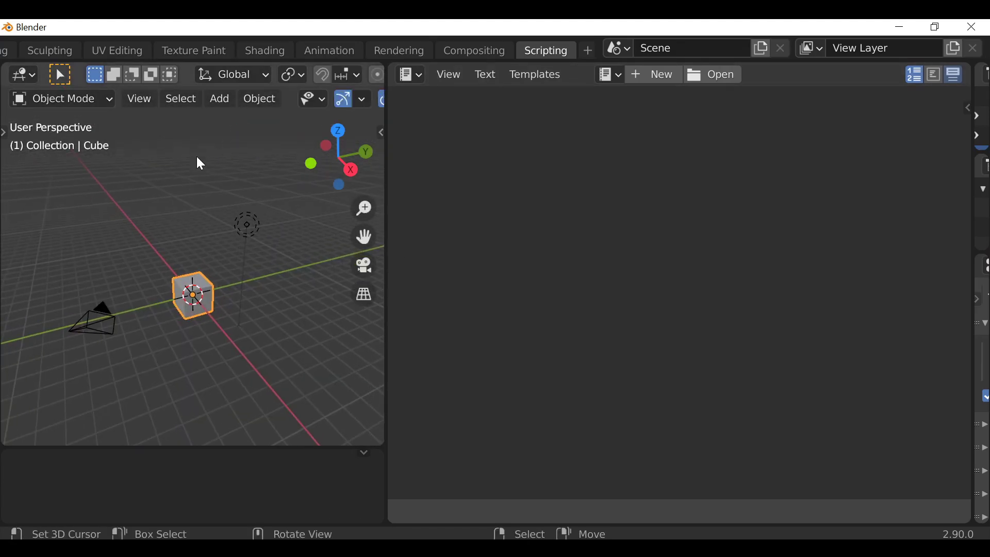
- Show the Shader Library panel in the 3D viewport sidebar
key("n")
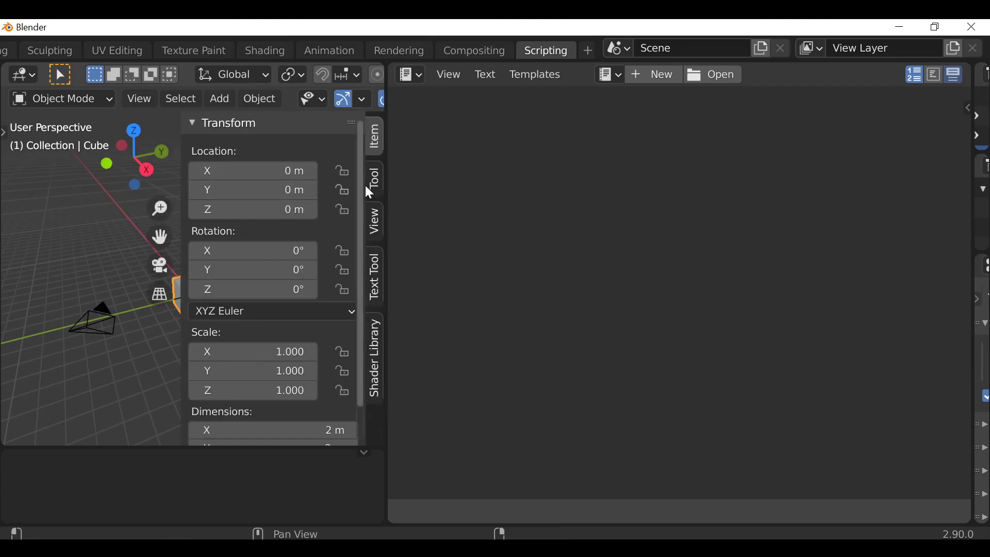
left_click(376, 361)
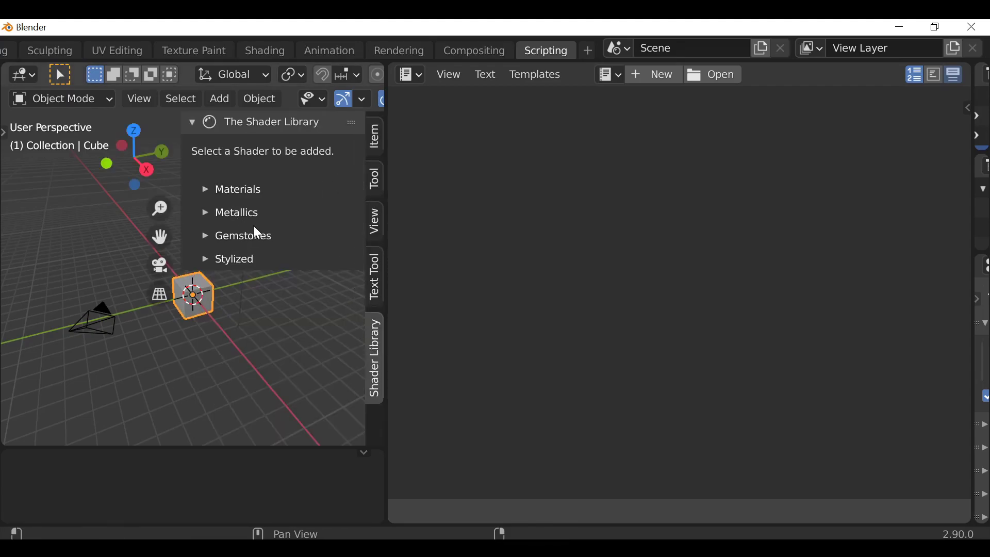
middle_click_drag(165, 289, 96, 303, "shift")
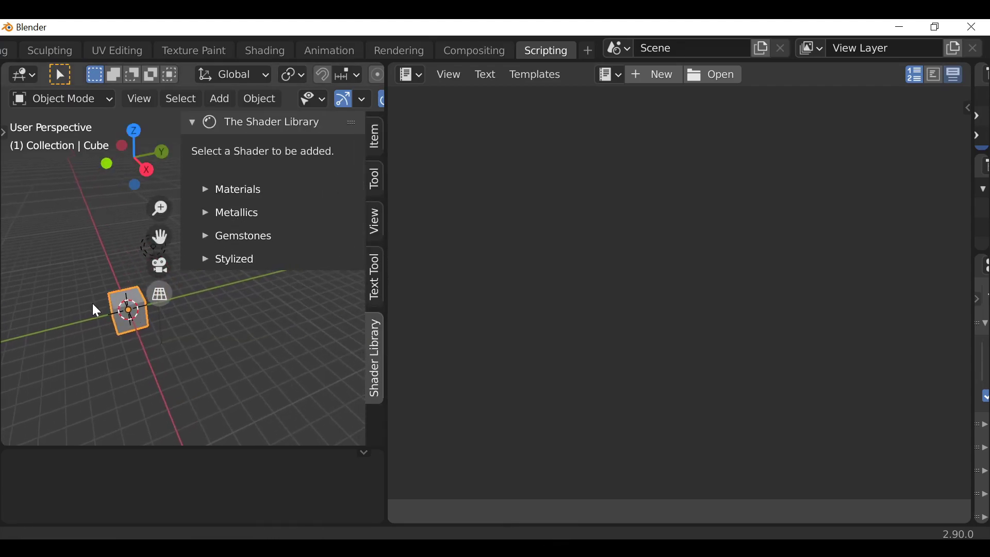
- Apply the Materials > Leather shader, then collapse Materials and expand Stylized
left_click(224, 190)
left_click(283, 248)
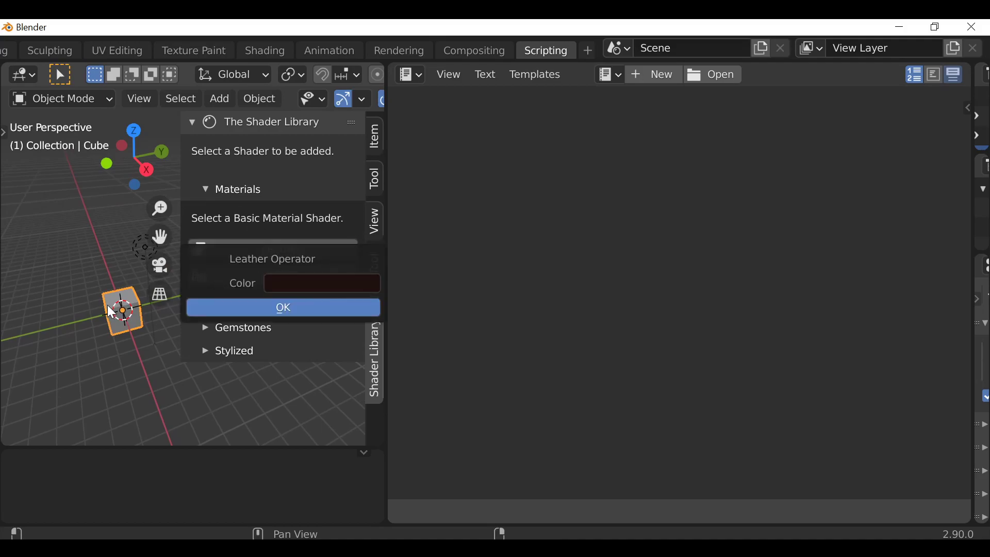
left_click(285, 303)
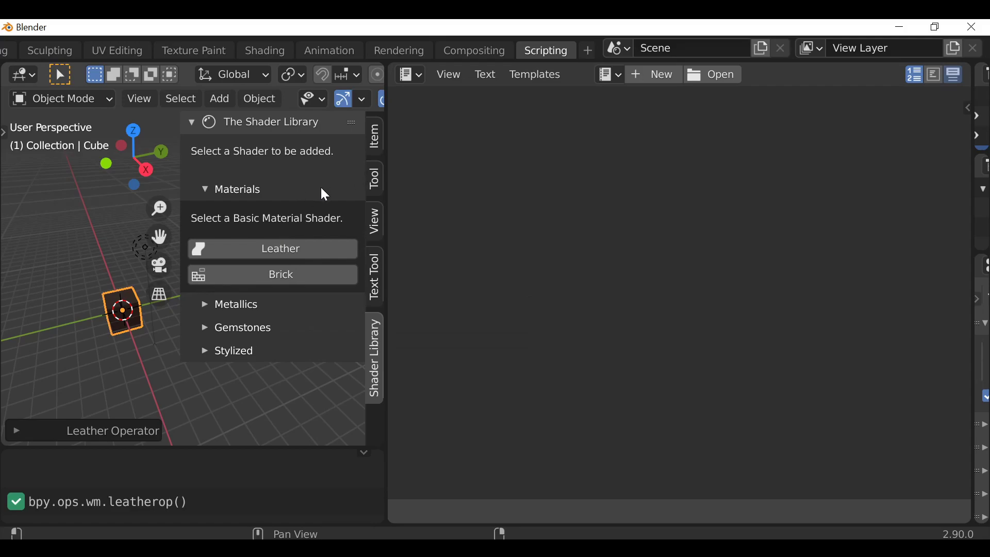
left_click(245, 188)
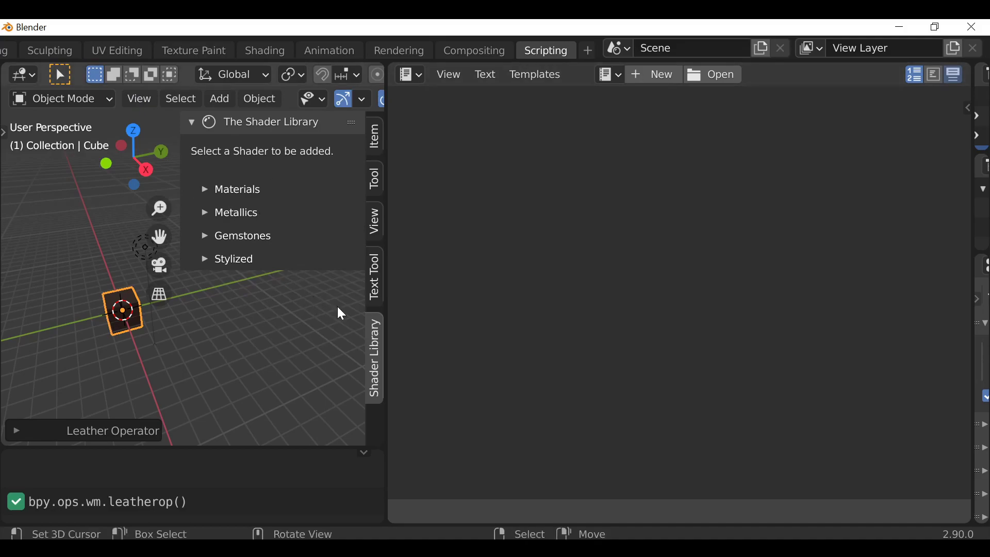
left_click(235, 261)
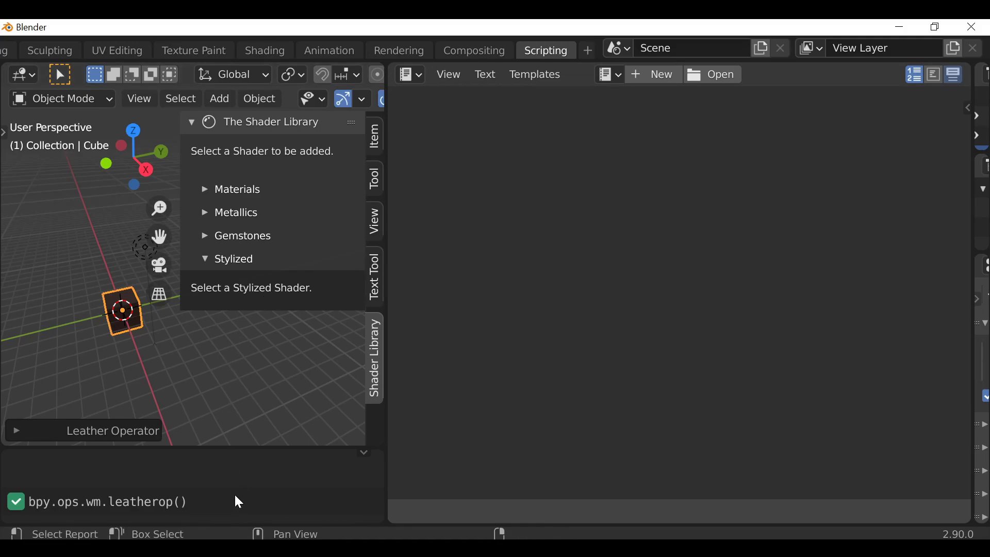
scroll(237, 502, "down", 3)
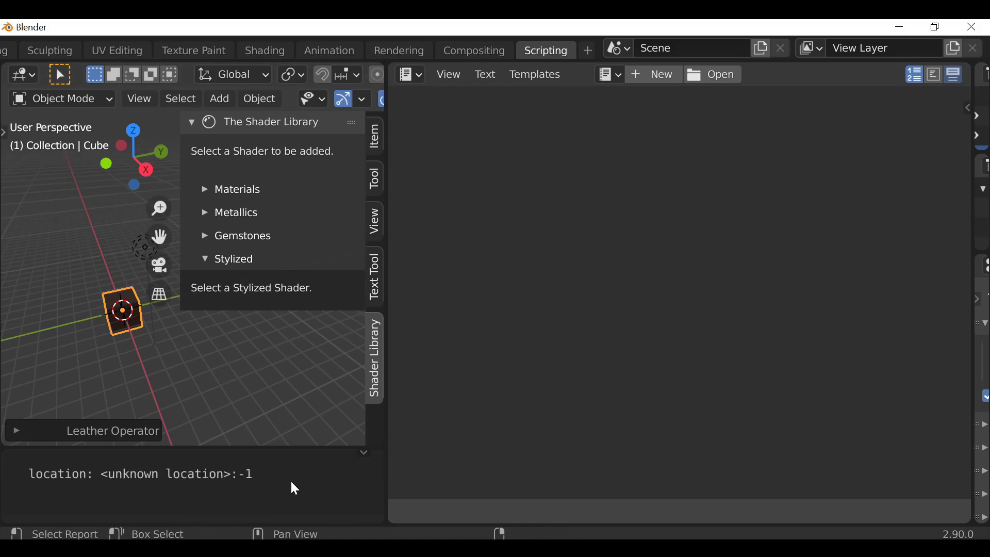
- Enlarge the info log area to expose the FORCE_SMOKEFLOW icon traceback
left_click_drag(292, 447, 285, 256)
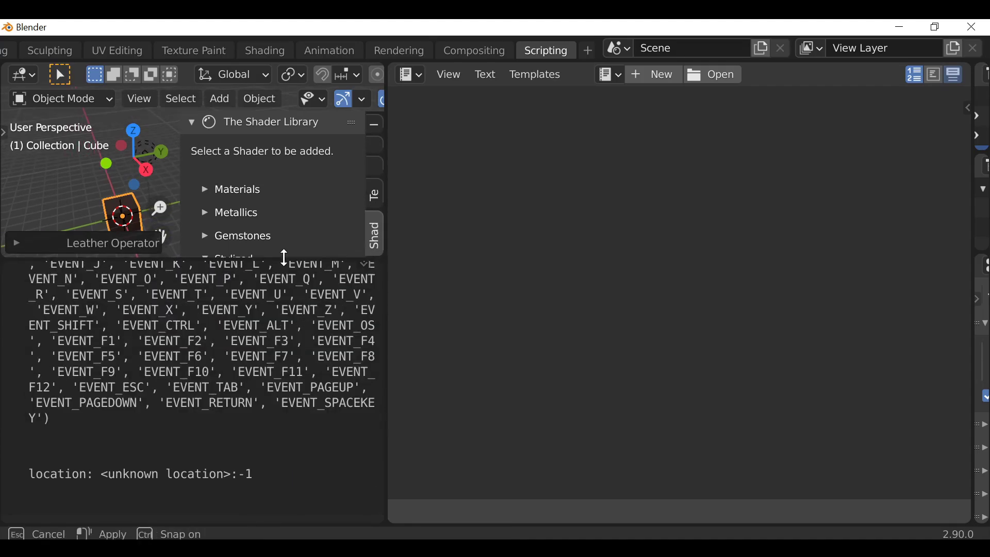
left_click_drag(385, 318, 633, 318)
scroll(377, 352, "up", 3)
scroll(377, 352, "up", 3)
scroll(303, 441, "up", 4)
scroll(280, 392, "up", 4)
scroll(280, 392, "up", 5)
scroll(280, 391, "up", 5)
scroll(280, 391, "up", 5)
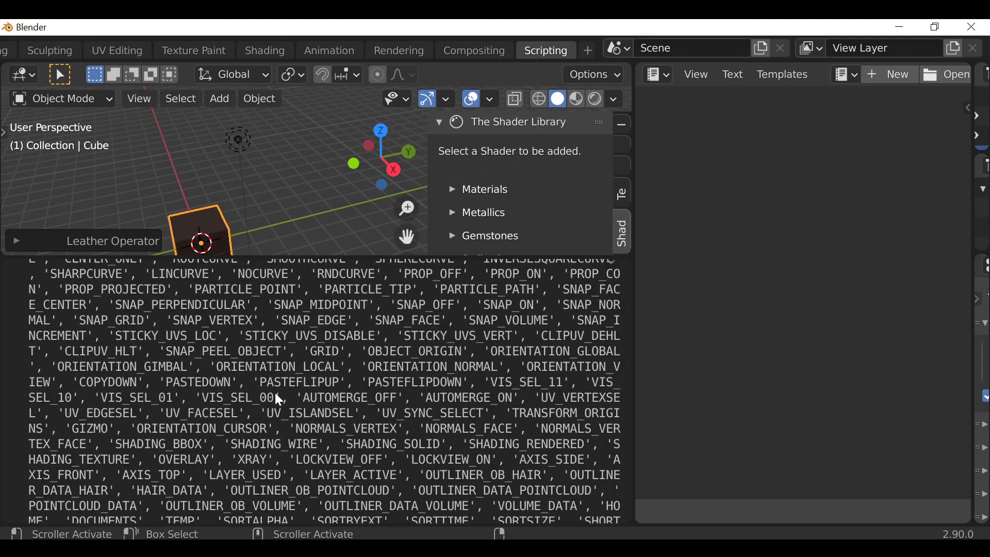
scroll(275, 393, "up", 5)
scroll(275, 393, "up", 5)
scroll(276, 394, "up", 3)
scroll(276, 394, "up", 5)
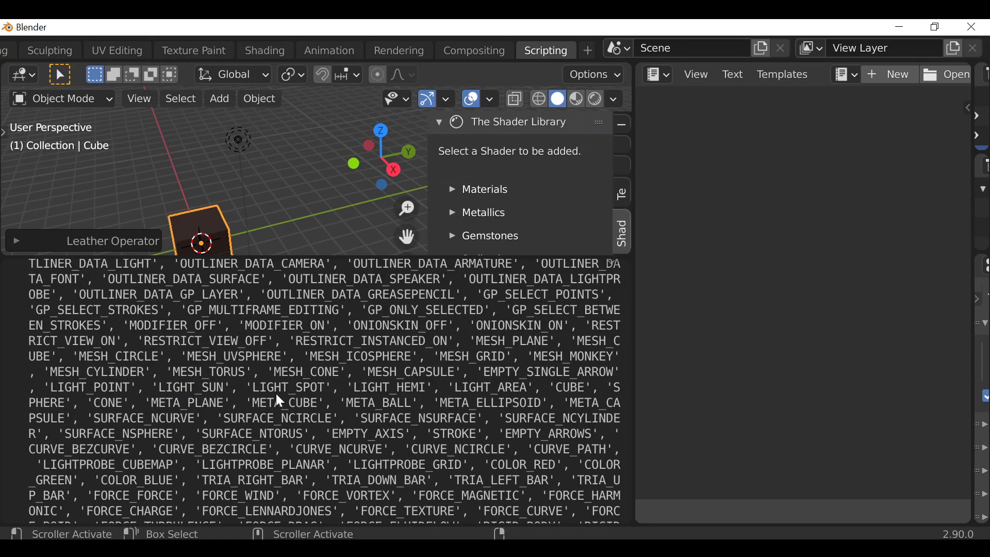
scroll(276, 393, "up", 5)
scroll(275, 394, "up", 5)
scroll(274, 392, "up", 3)
scroll(303, 377, "up", 5)
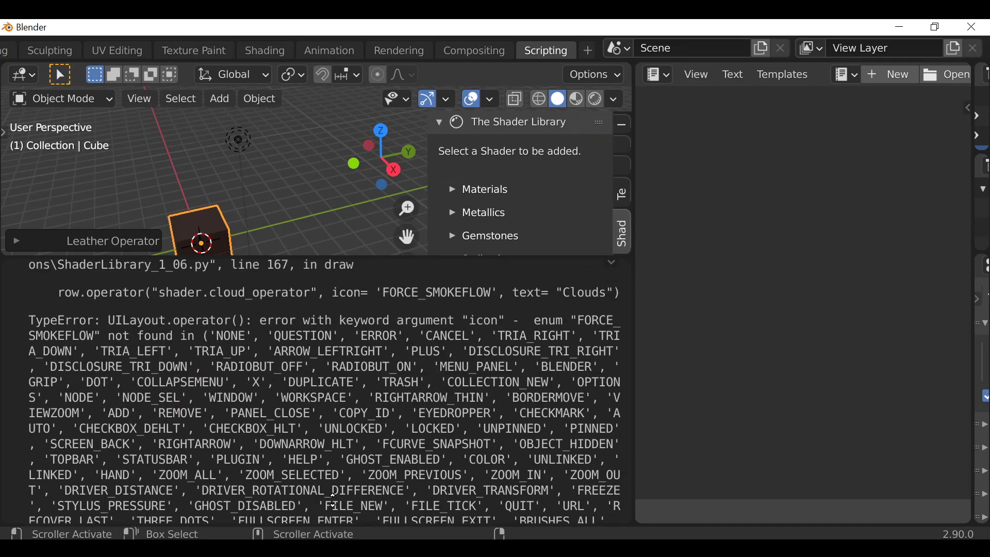
scroll(342, 503, "up", 3)
mouse_move(343, 504)
middle_mouse_down()
mouse_move(350, 281)
mouse_move(339, 311)
middle_mouse_up()
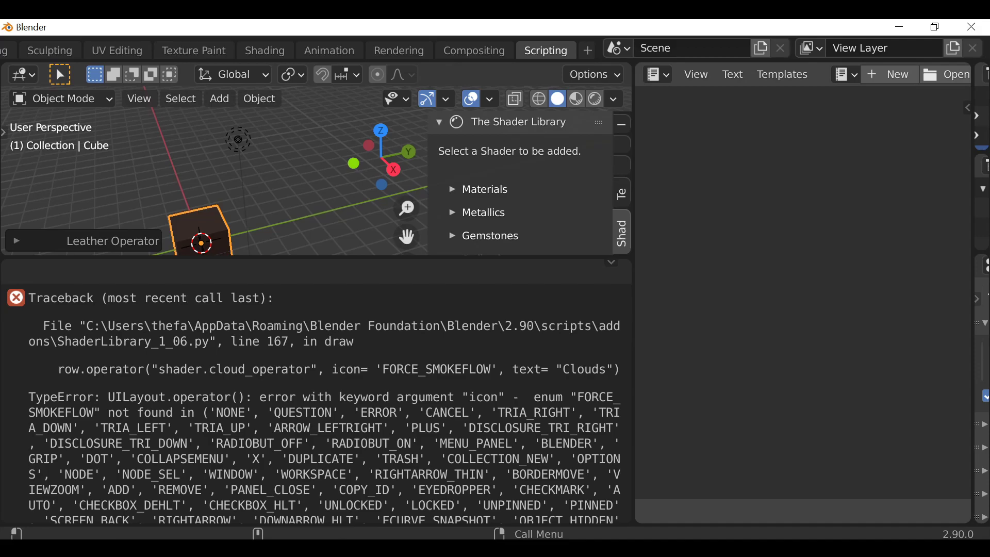
scroll(524, 221, "down", 1)
- Expand Stylized and Gemstones, open the add-on source via Edit Source, and enlarge the editor
left_click(481, 219)
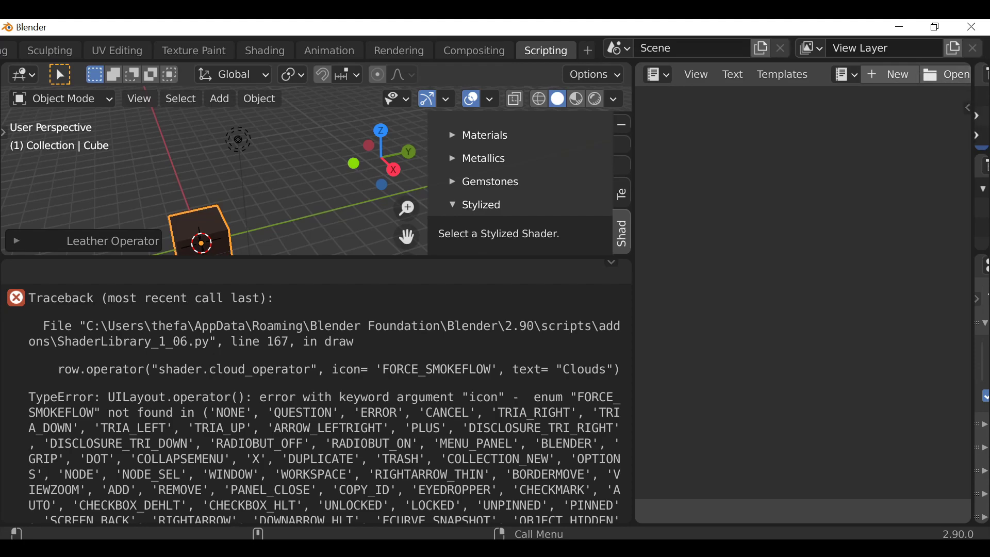
left_click(478, 183)
scroll(489, 180, "down", 1)
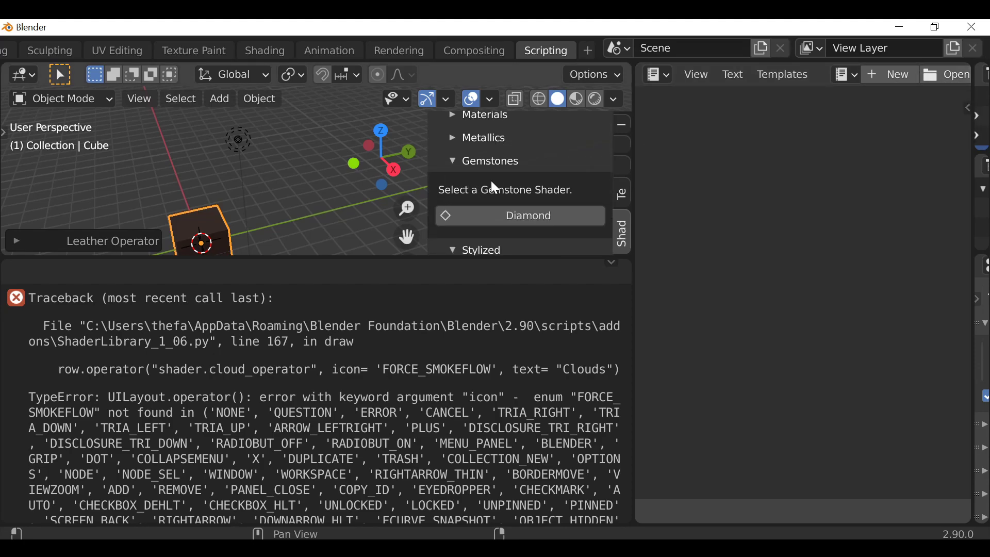
scroll(489, 180, "down", 2)
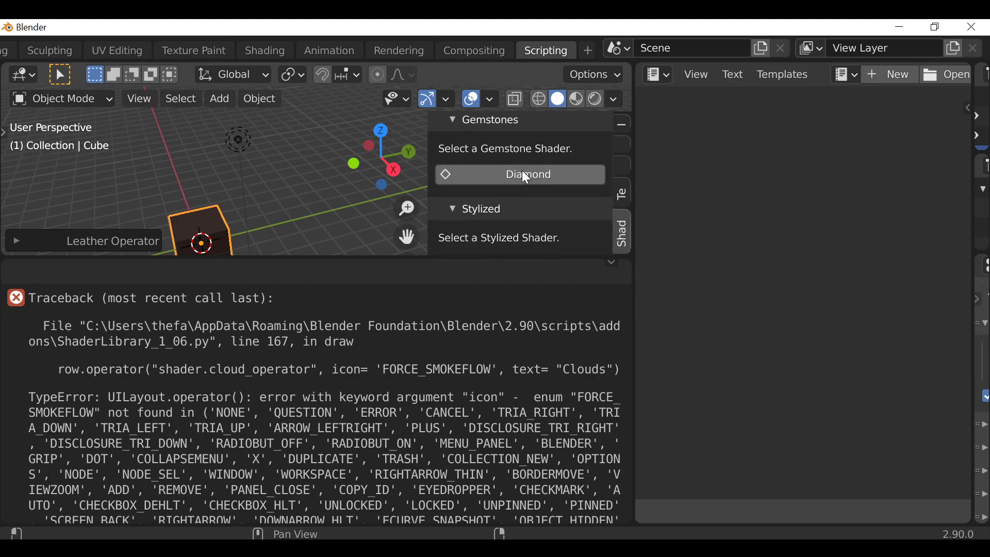
key("F3")
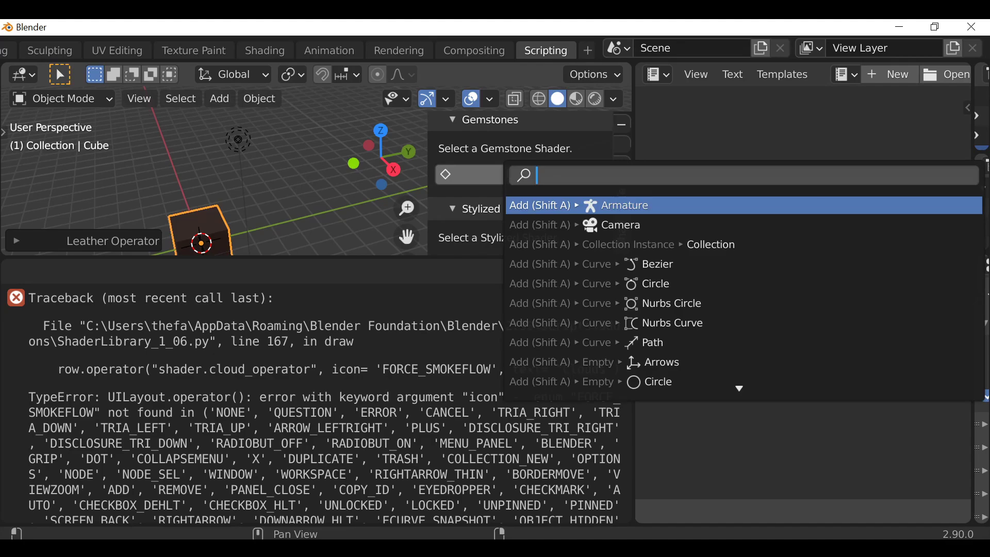
type("edit")
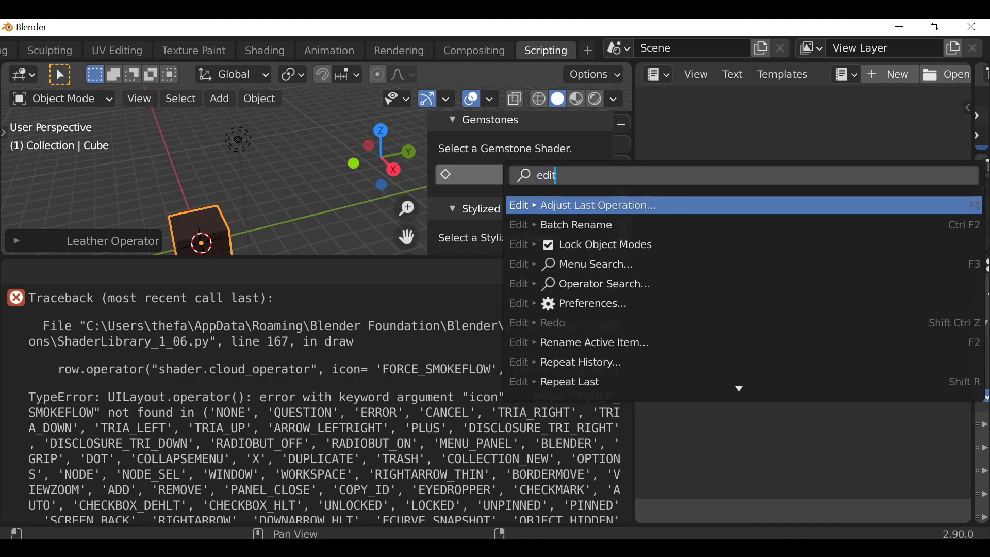
type(" sour")
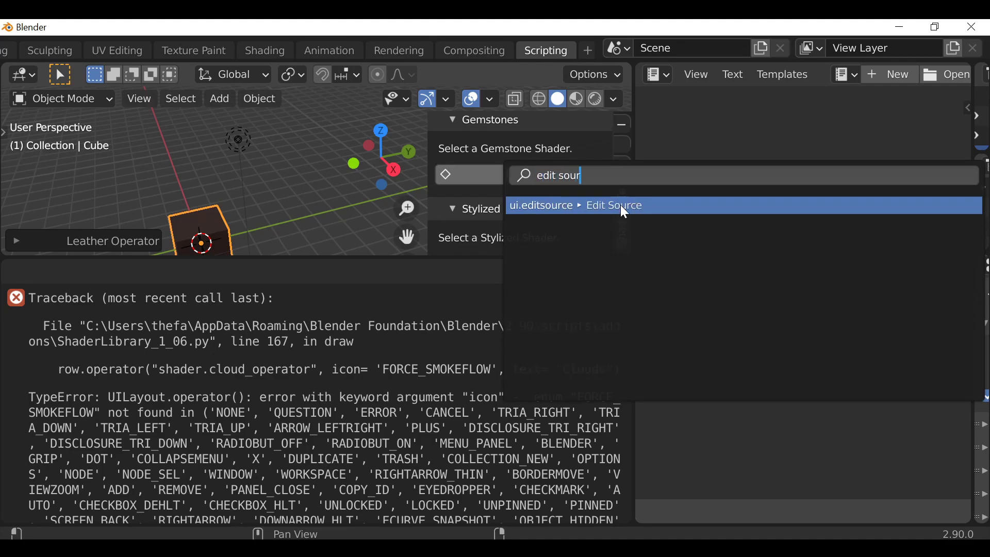
key("Return")
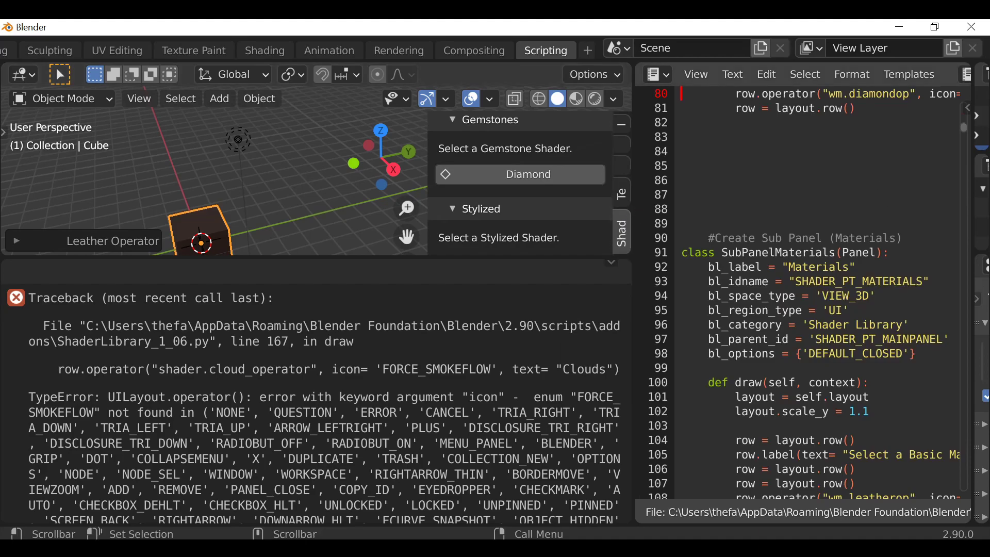
left_click_drag(633, 340, 567, 341)
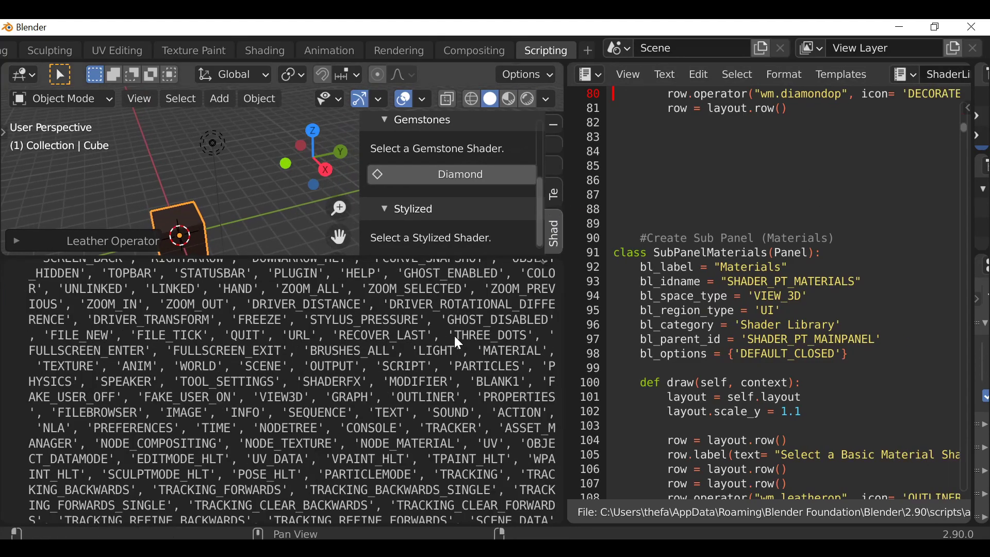
scroll(457, 342, "up", 5)
scroll(441, 402, "up", 5)
scroll(428, 461, "down", 1)
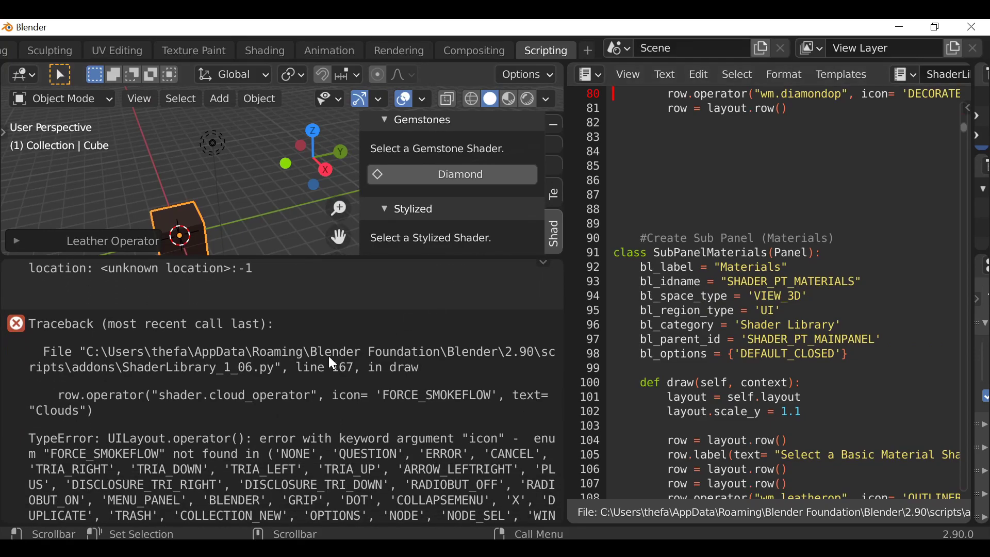
scroll(773, 309, "down", 3)
scroll(773, 310, "down", 4)
scroll(773, 309, "down", 4)
scroll(774, 310, "down", 5)
scroll(774, 309, "down", 3)
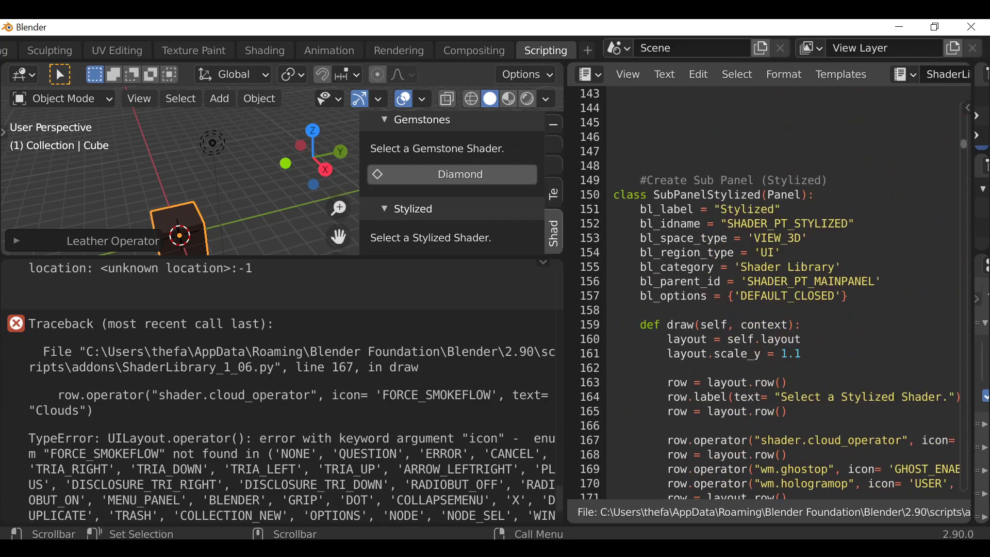
scroll(774, 309, "down", 2)
- Place the cursor on Clouds line 167 and select the FORCE_SMOKEFLOW icon name
left_click(613, 353)
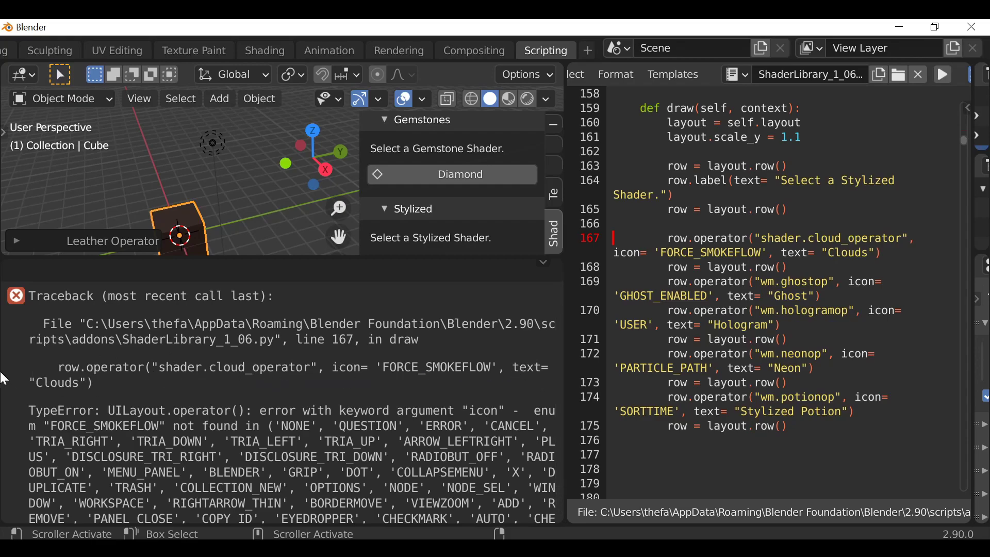
scroll(106, 372, "down", 1)
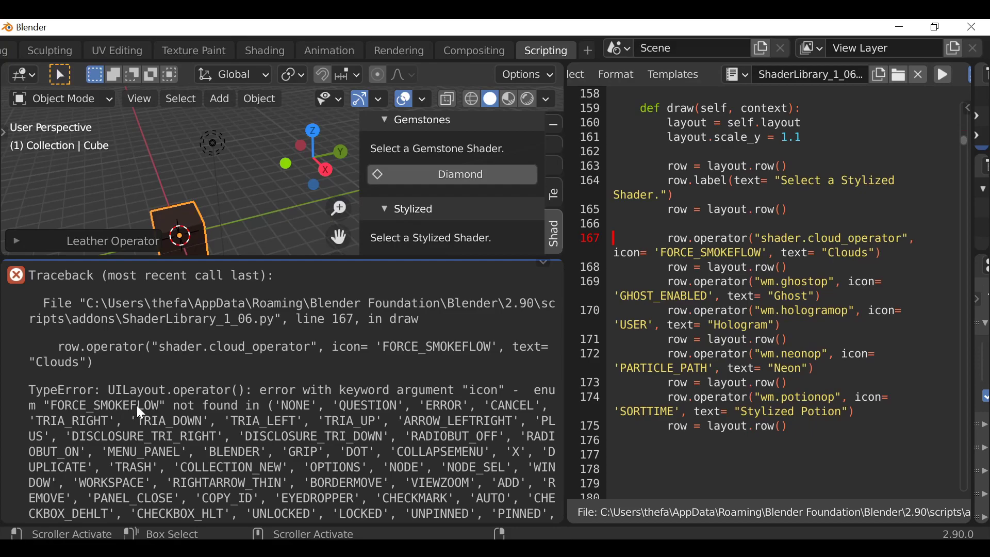
scroll(236, 401, "down", 1)
scroll(363, 407, "down", 1)
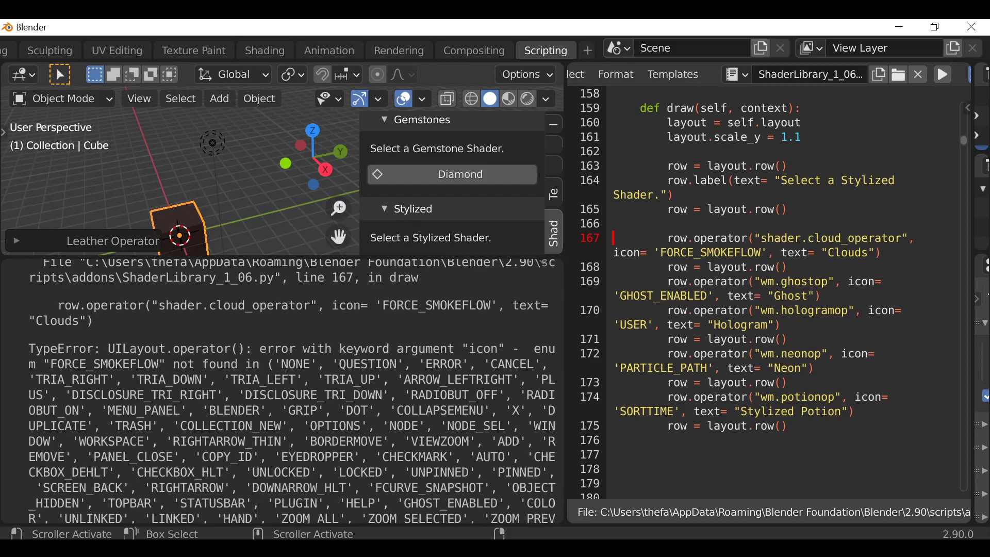
scroll(329, 410, "down", 2)
scroll(383, 400, "down", 2)
scroll(384, 400, "up", 2)
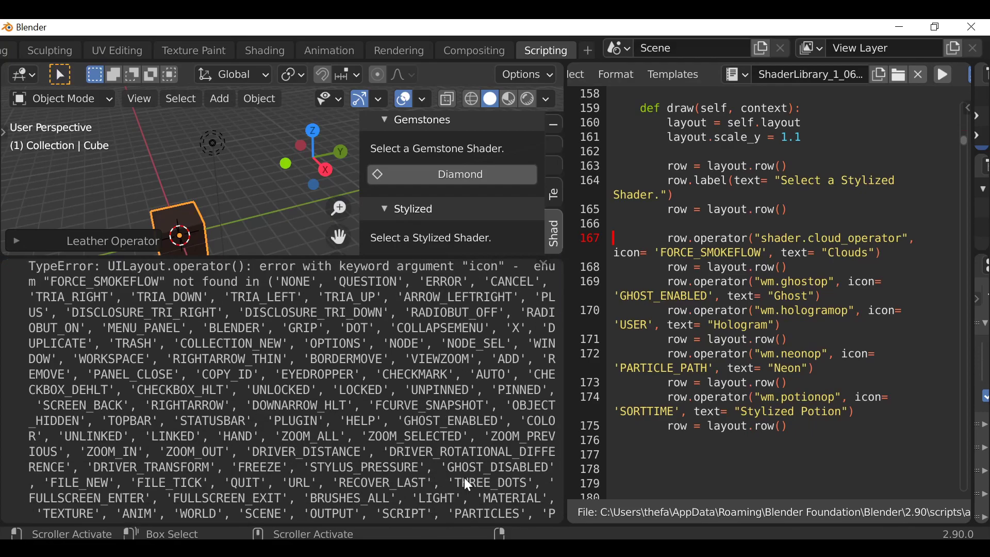
scroll(359, 383, "up", 2)
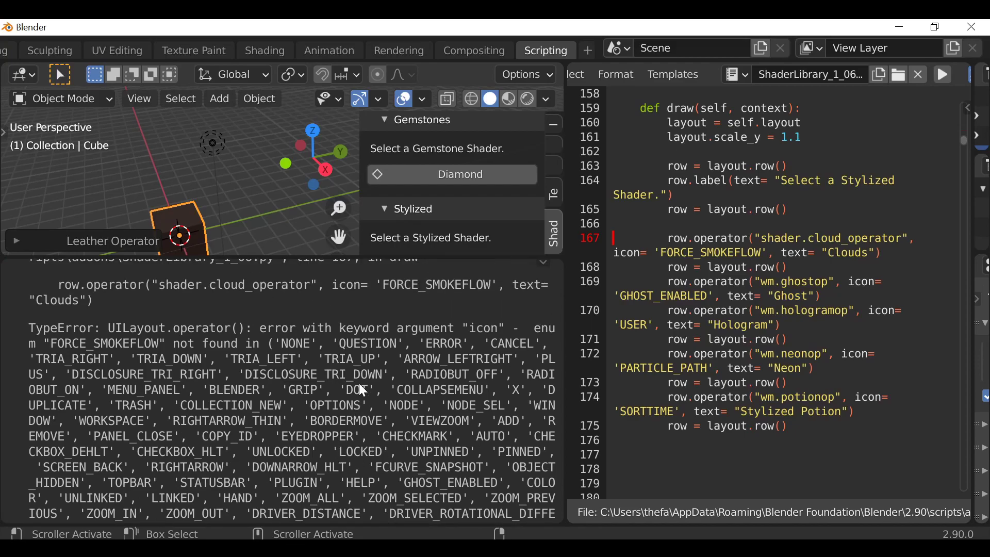
scroll(359, 383, "up", 1)
scroll(322, 468, "up", 1)
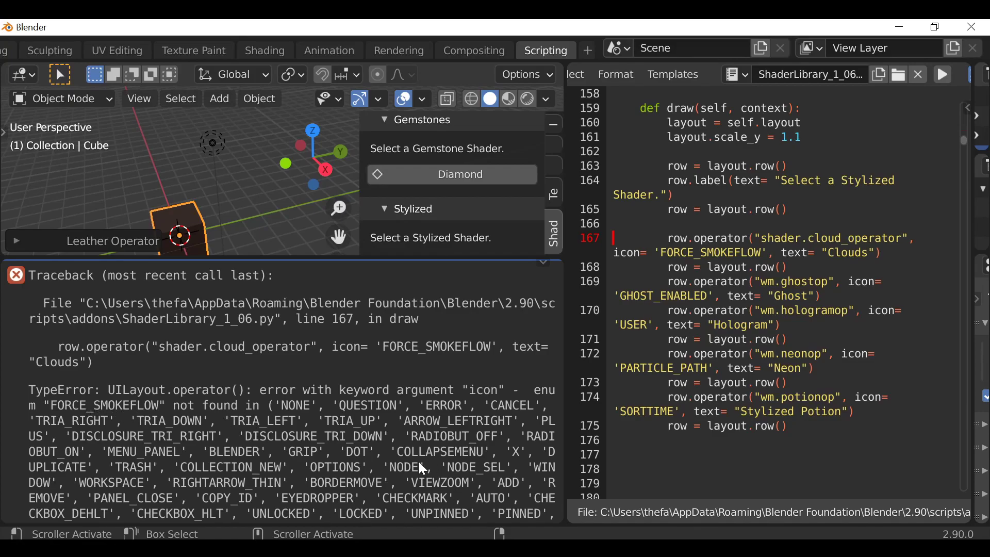
scroll(423, 462, "down", 3)
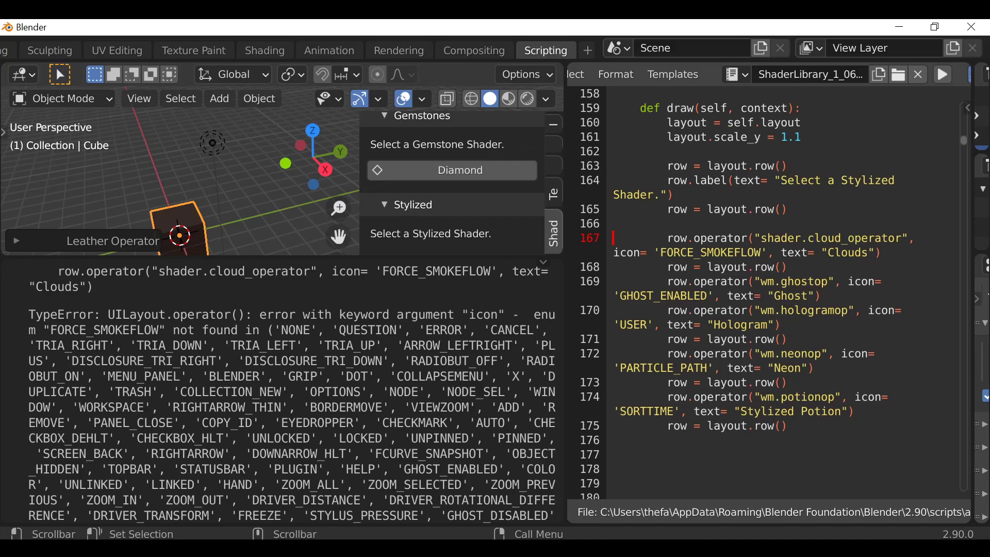
left_click_drag(663, 252, 762, 252)
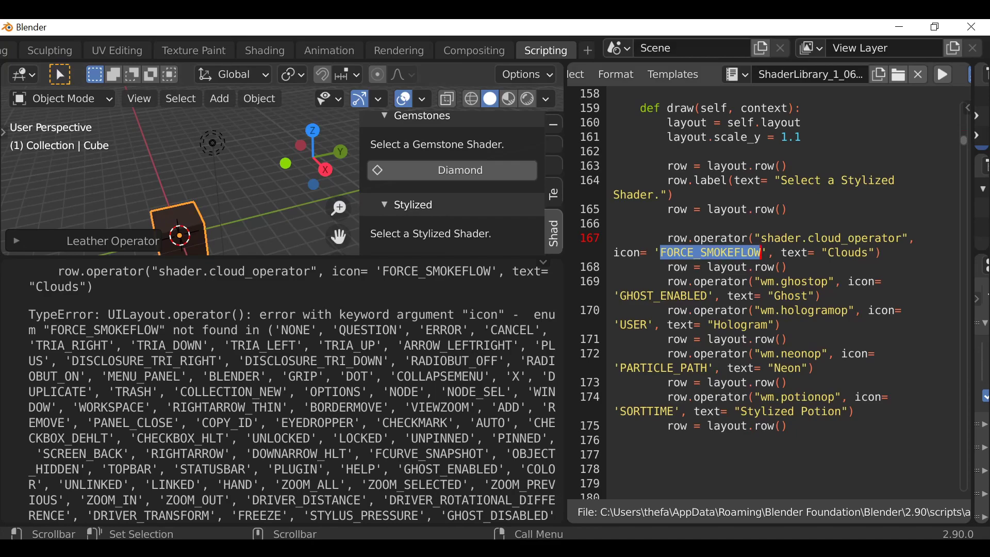
- Erase the FORCE_SMOKEFLOW icon name and run the edited script to reload the panels
key("BackSpace")
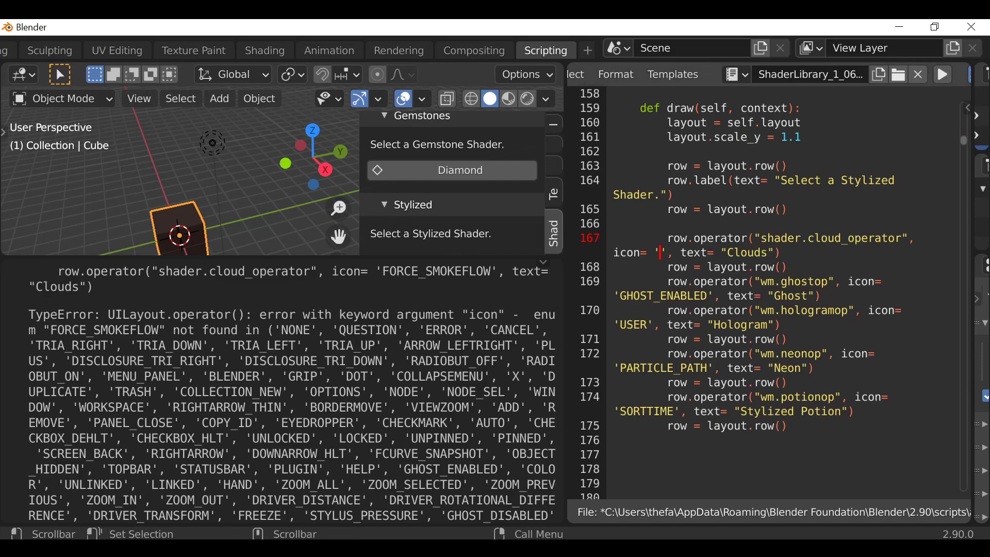
type("QUESTION")
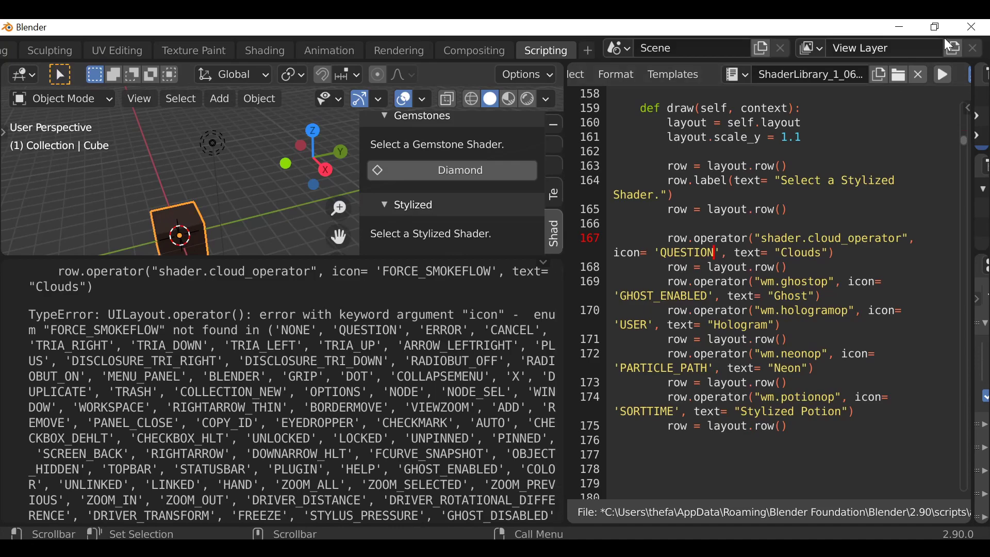
left_click(942, 74)
scroll(407, 211, "down", 2)
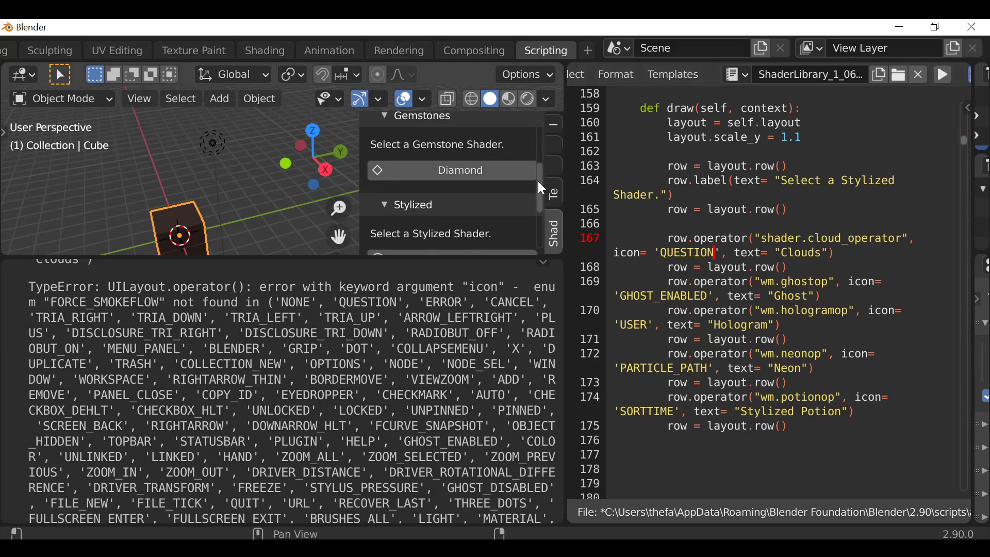
scroll(406, 211, "down", 2)
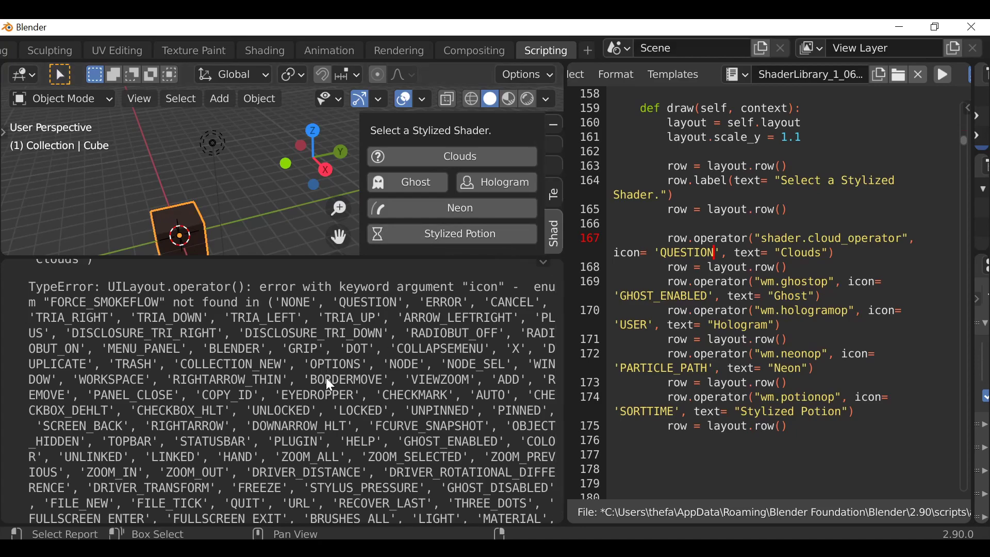
scroll(449, 364, "up", 3)
scroll(455, 361, "up", 4)
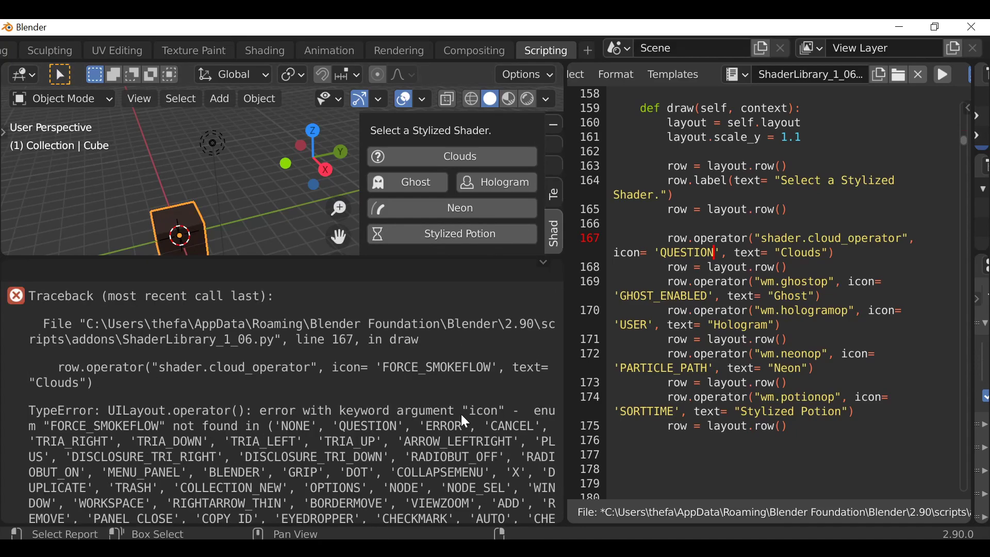